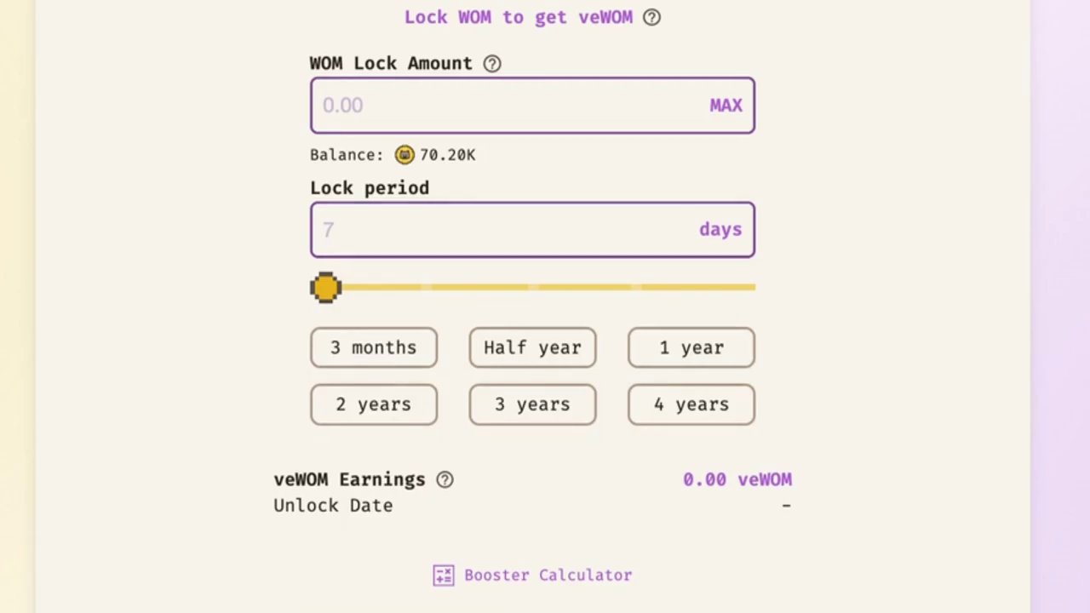
Open the Booster Calculator below the lock form.
{"action": "scroll", "coordinate": [533, 306], "scroll_direction": "down", "scroll_amount": 3}
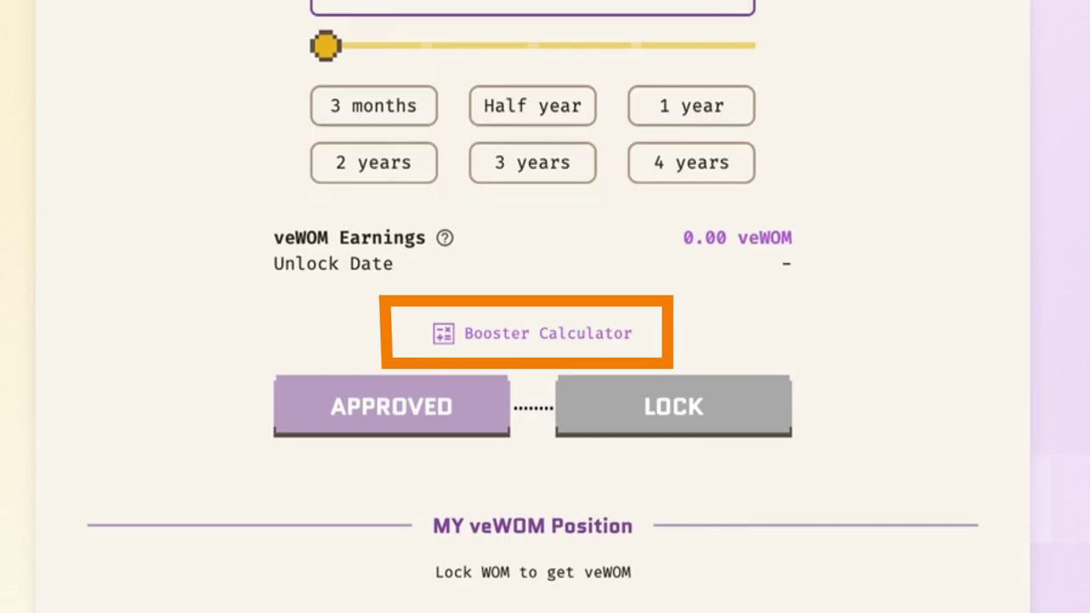
{"action": "left_click", "coordinate": [584, 337]}
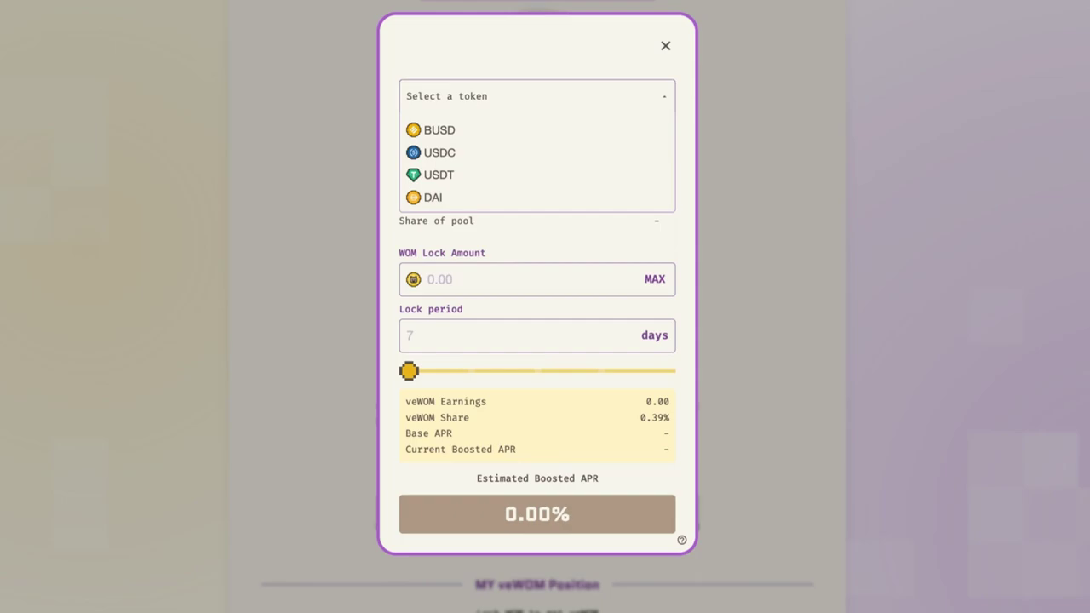
Choose BUSD as the staked deposit and enter a 10000 WOM lock amount.
{"action": "left_click", "coordinate": [472, 132]}
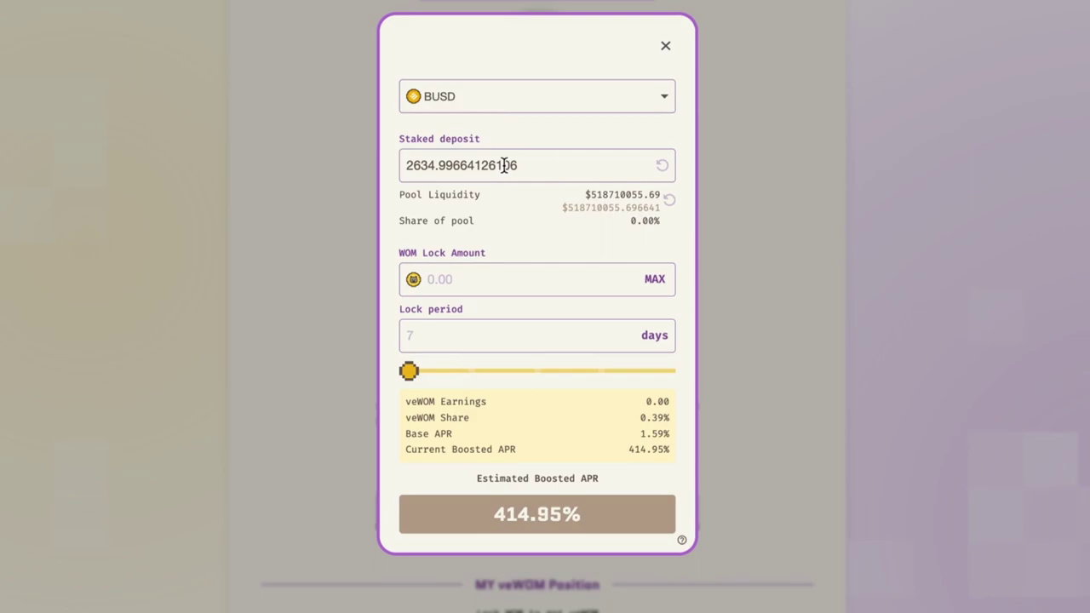
{"action": "left_click", "coordinate": [513, 279]}
{"action": "type", "text": "10000"}
Extend the calculator's lock period to the 1461-day maximum, giving 1133.27% boosted APR.
{"action": "left_click_drag", "start_coordinate": [416, 376], "coordinate": [430, 370]}
{"action": "left_click", "coordinate": [492, 335]}
{"action": "key", "text": "ctrl+a"}
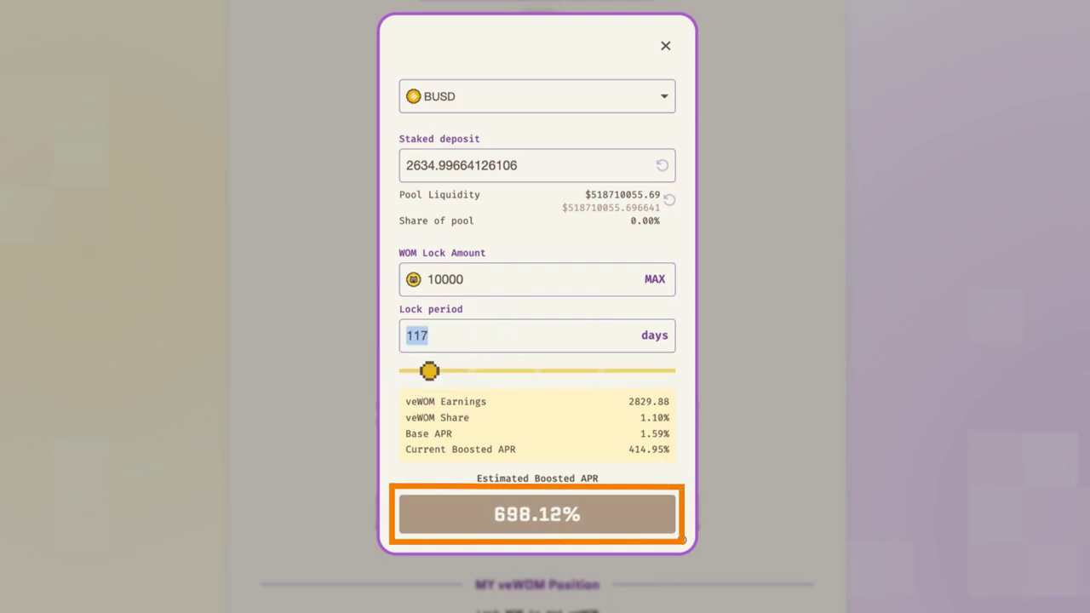
{"action": "type", "text": "100"}
{"action": "left_click_drag", "start_coordinate": [435, 385], "coordinate": [739, 362]}
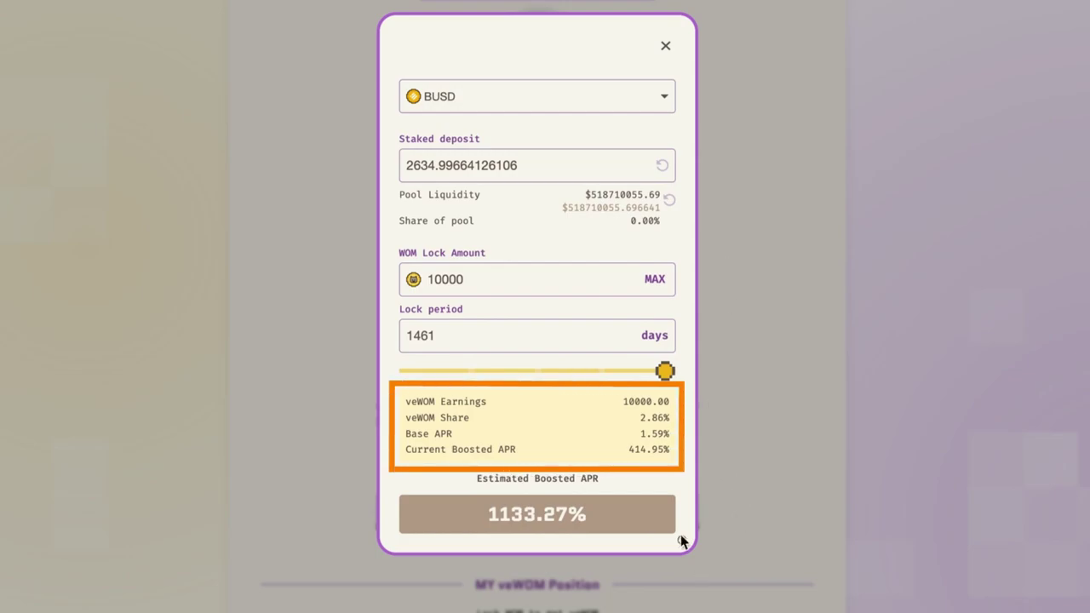
{"action": "left_click_drag", "start_coordinate": [653, 418], "coordinate": [665, 417]}
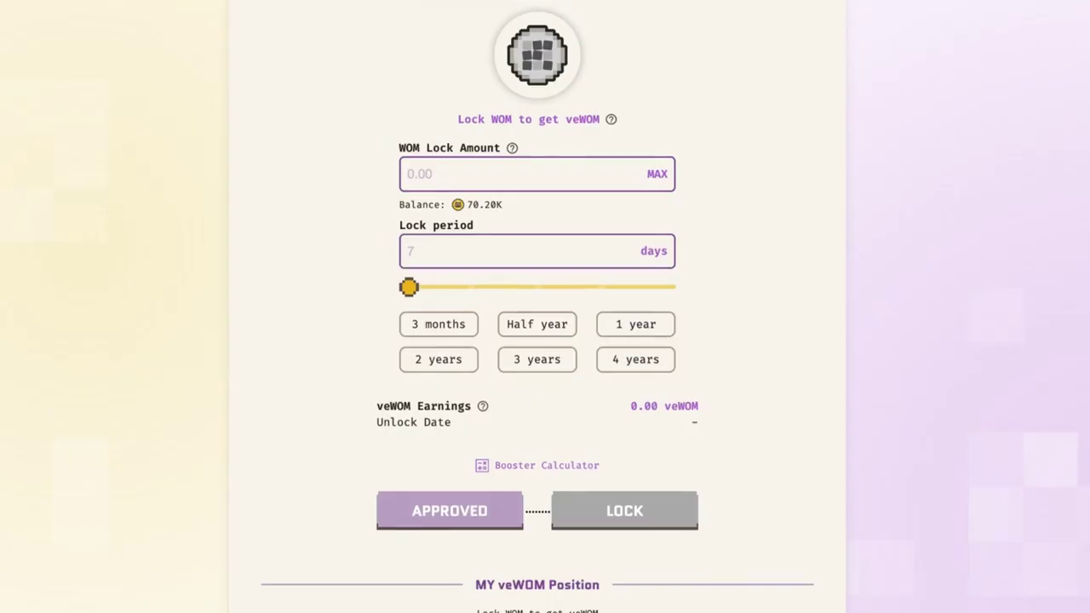
Enter 1000 WOM as the lock amount and set the lock period to 1461 days.
{"action": "left_click", "coordinate": [475, 179]}
{"action": "type", "text": "500"}
{"action": "key", "text": "BackSpace"}
{"action": "key", "text": "BackSpace"}
{"action": "key", "text": "BackSpace"}
{"action": "type", "text": "1000"}
{"action": "left_click", "coordinate": [538, 289]}
{"action": "left_click_drag", "start_coordinate": [537, 289], "coordinate": [667, 288]}
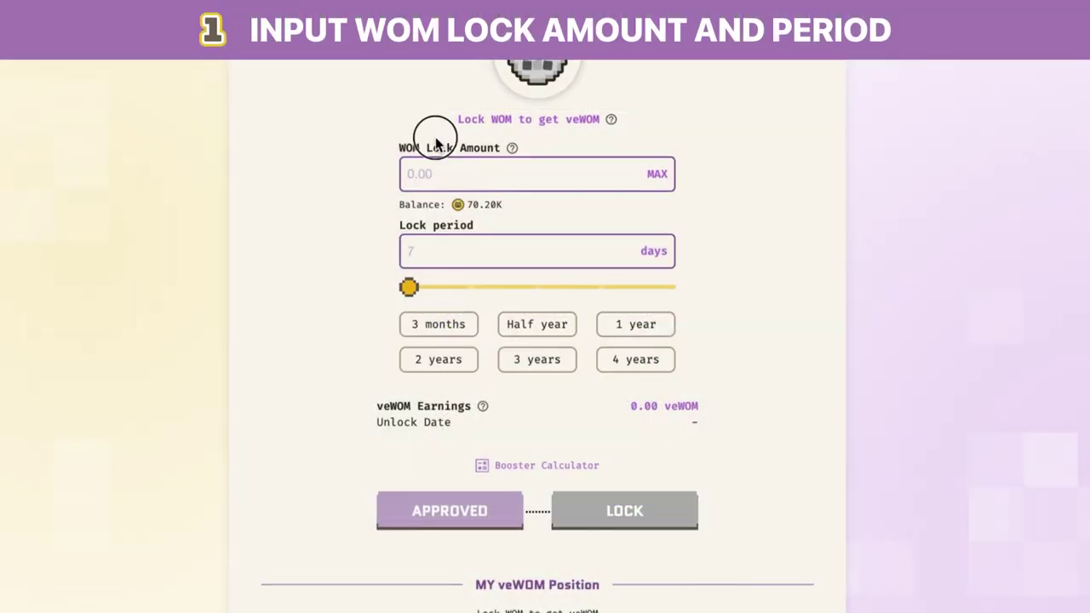
Close the approval reminder and re-enter a 1000 WOM lock for 1461 days, unlocking 2 Aug 2026.
{"action": "left_click", "coordinate": [476, 181]}
{"action": "type", "text": "500"}
{"action": "left_click", "coordinate": [500, 247]}
{"action": "left_click", "coordinate": [533, 180]}
{"action": "key", "text": "ctrl+a"}
{"action": "type", "text": "1000"}
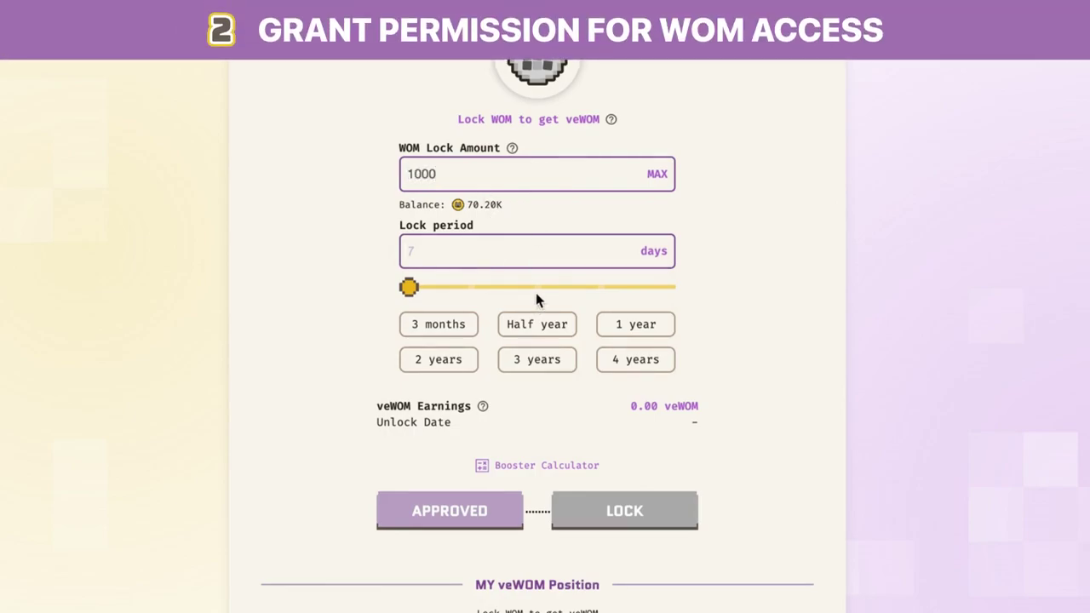
{"action": "left_click", "coordinate": [536, 293]}
{"action": "left_click_drag", "start_coordinate": [537, 289], "coordinate": [686, 294]}
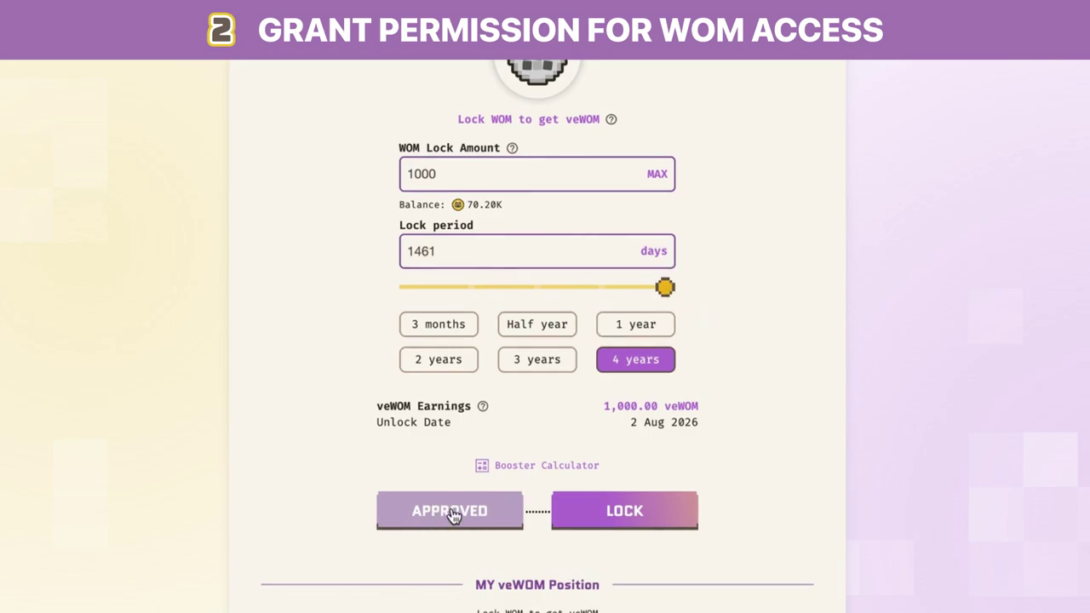
Submit the 1,000 WOM lock, confirm it in MetaMask, and close the submitted notice.
{"action": "left_click", "coordinate": [596, 509]}
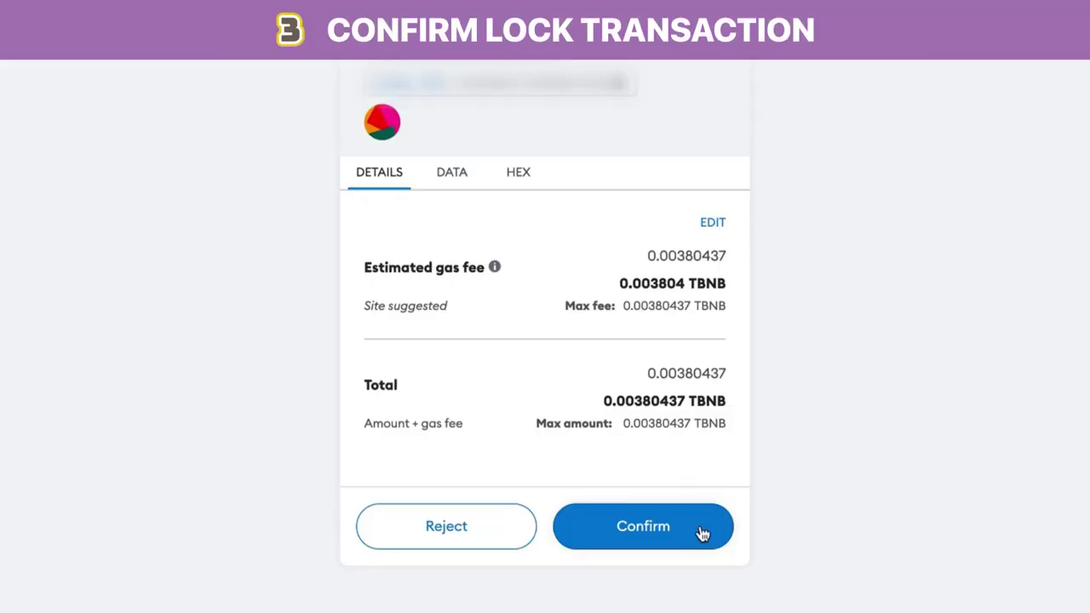
{"action": "left_click", "coordinate": [701, 530]}
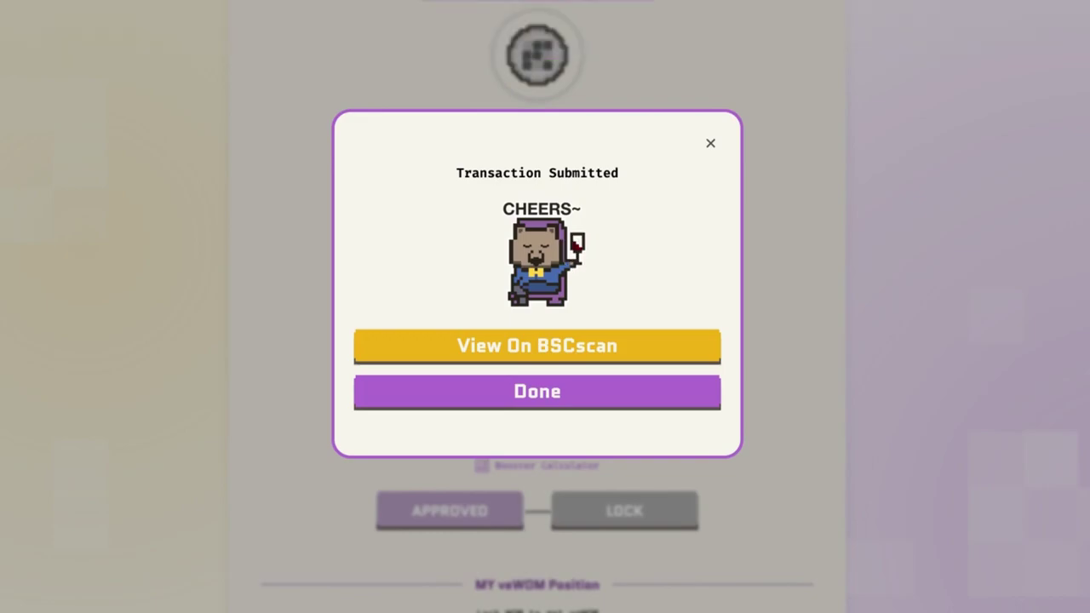
{"action": "left_click", "coordinate": [556, 395]}
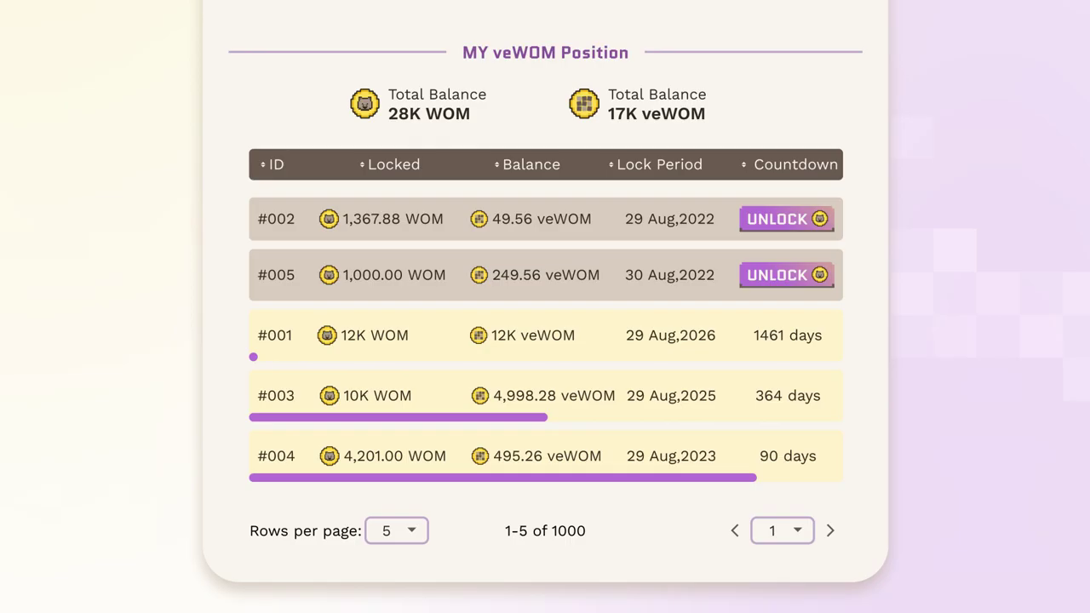